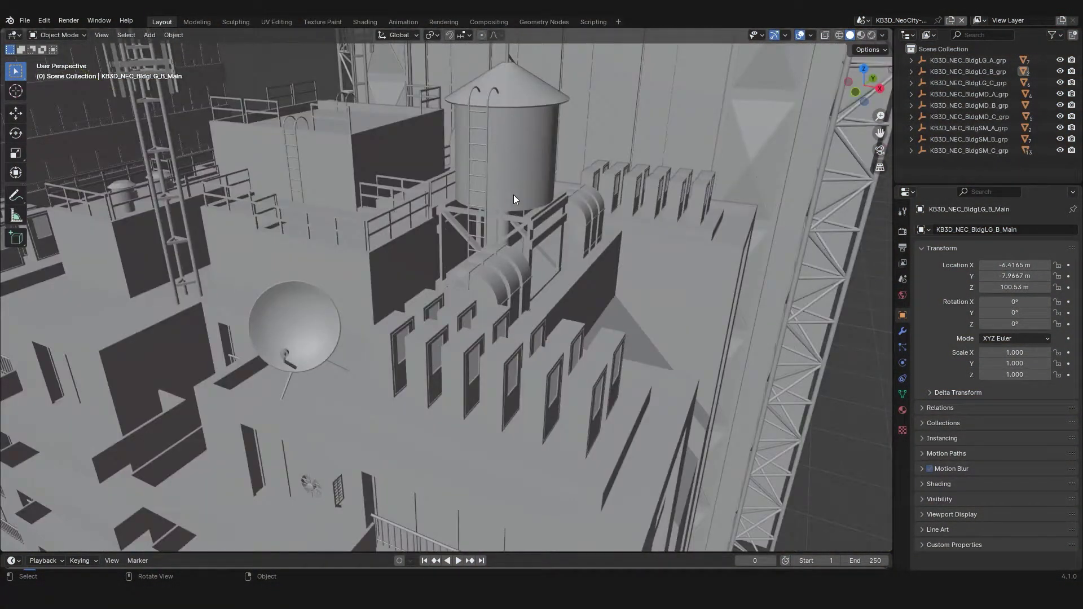
# - Browse the Neo City kit's preview images on its product page
pyautogui.moveTo(513, 194); pyautogui.dragTo(487, 202, button='middle')
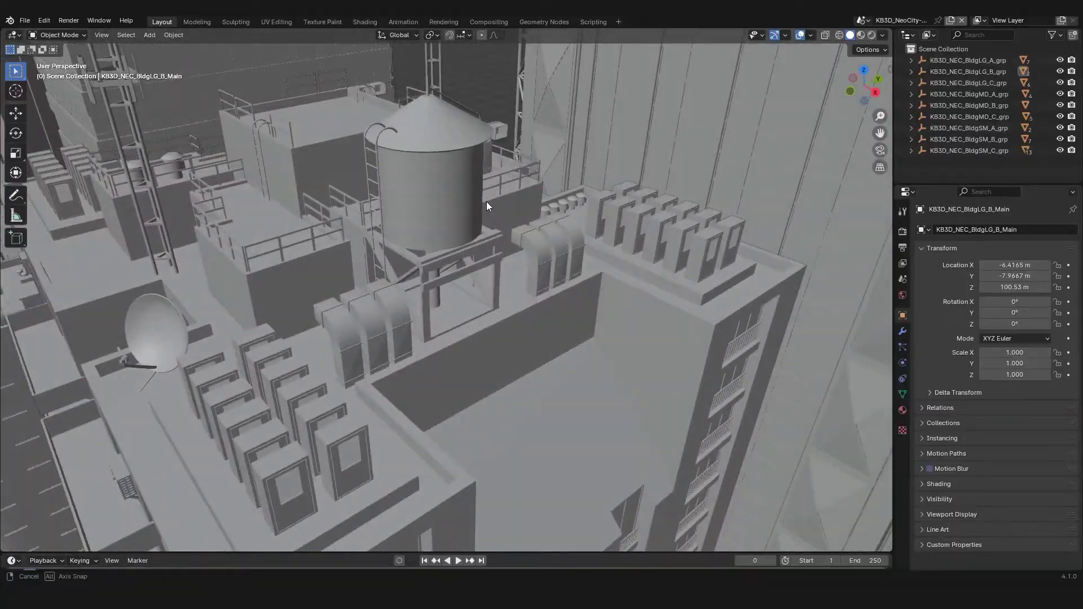
pyautogui.hotkey('alt', 'Tab')
pyautogui.hotkey('alt', 'Tab')
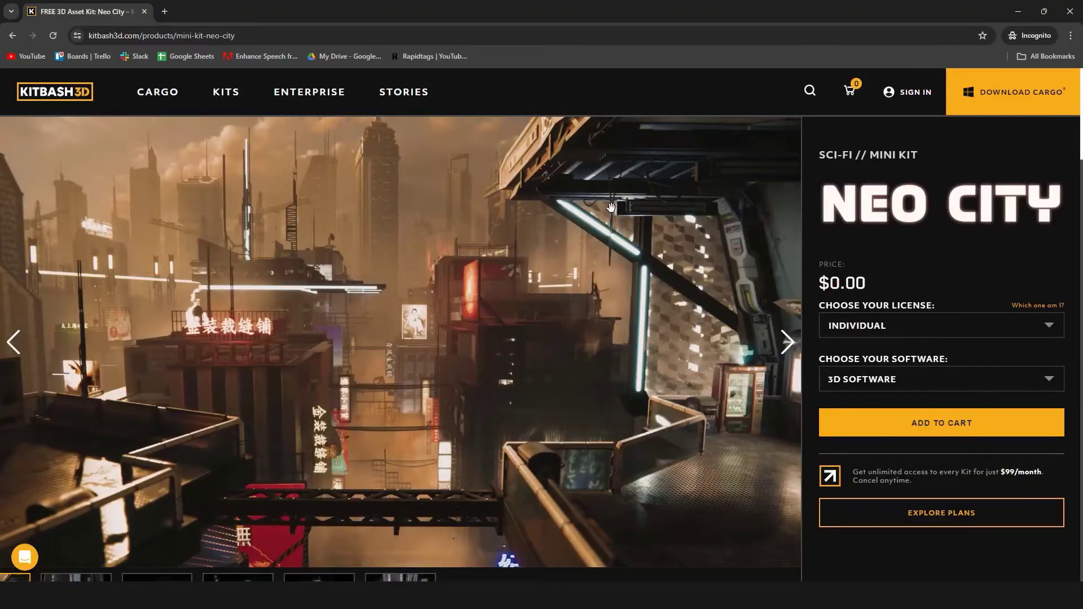
pyautogui.click(796, 302)
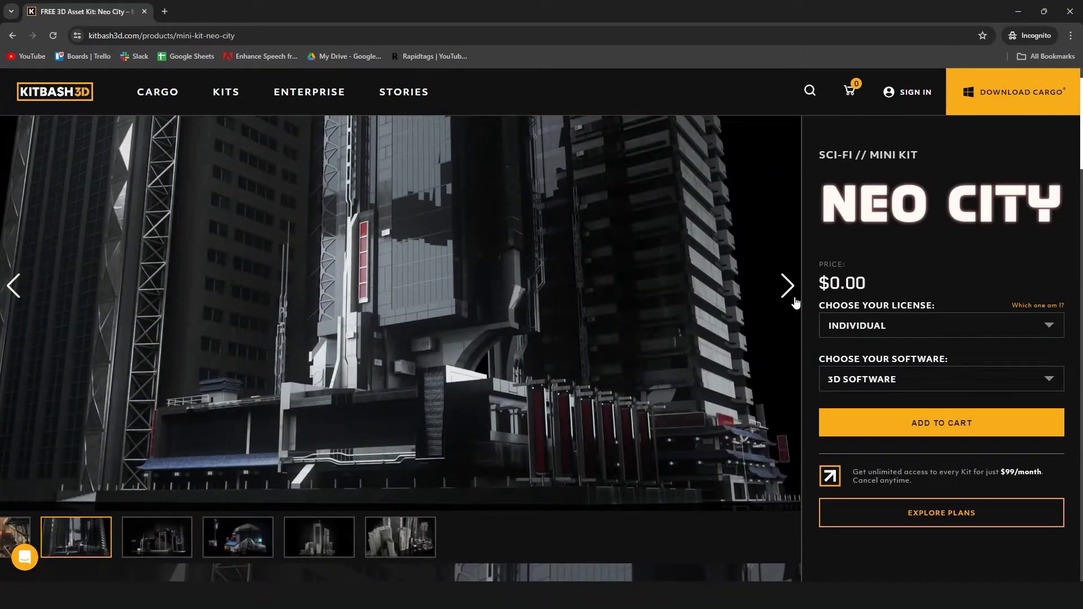
pyautogui.click(788, 286)
pyautogui.click(787, 286)
pyautogui.click(788, 286)
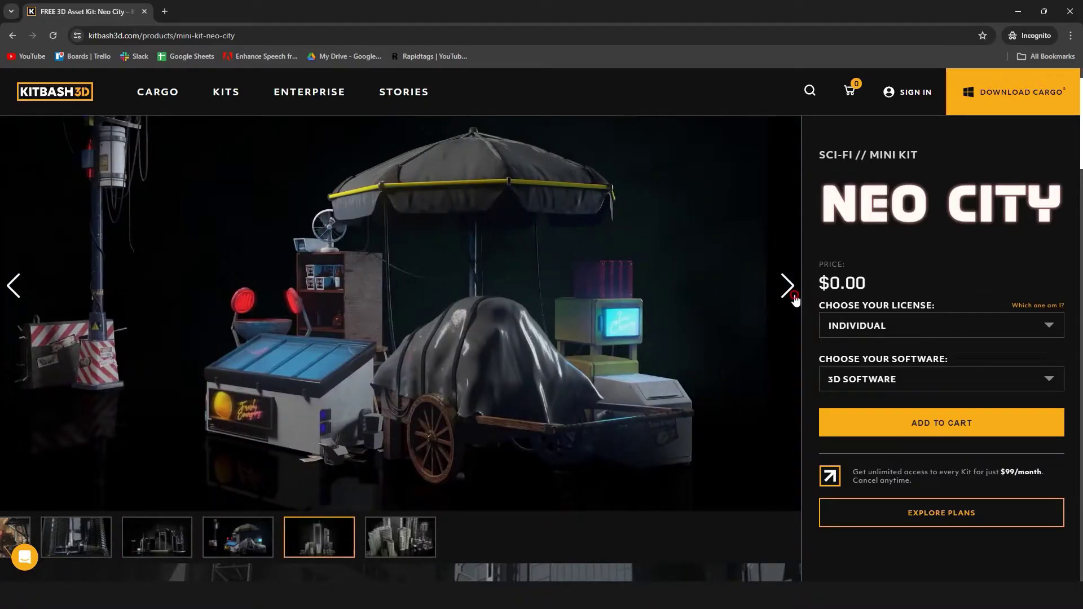
pyautogui.click(792, 292)
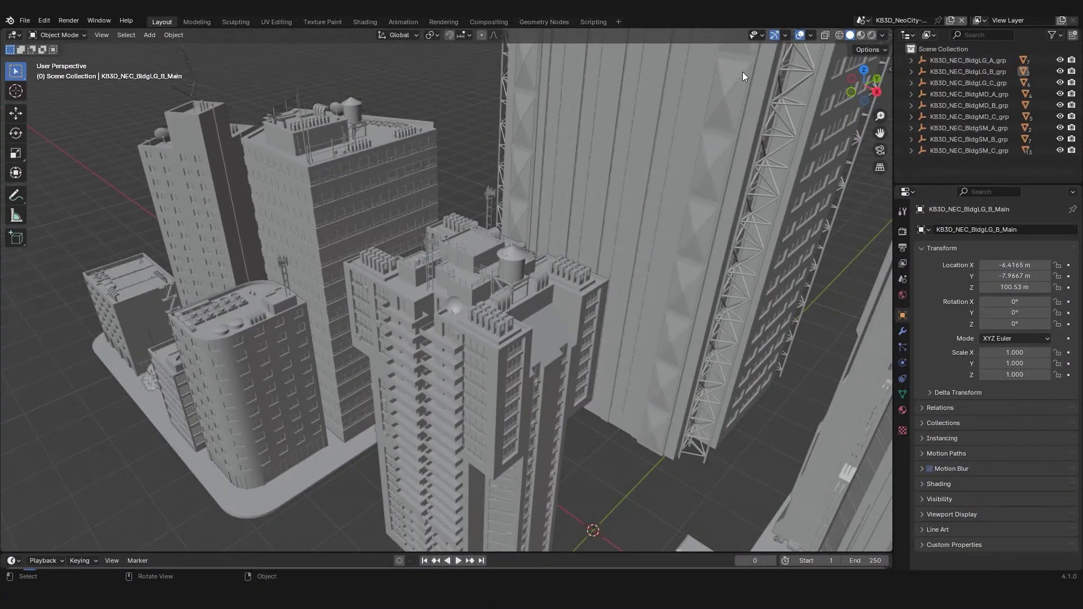
# - Switch the viewport to Material Preview, revealing magenta buildings with missing textures
pyautogui.click(861, 36)
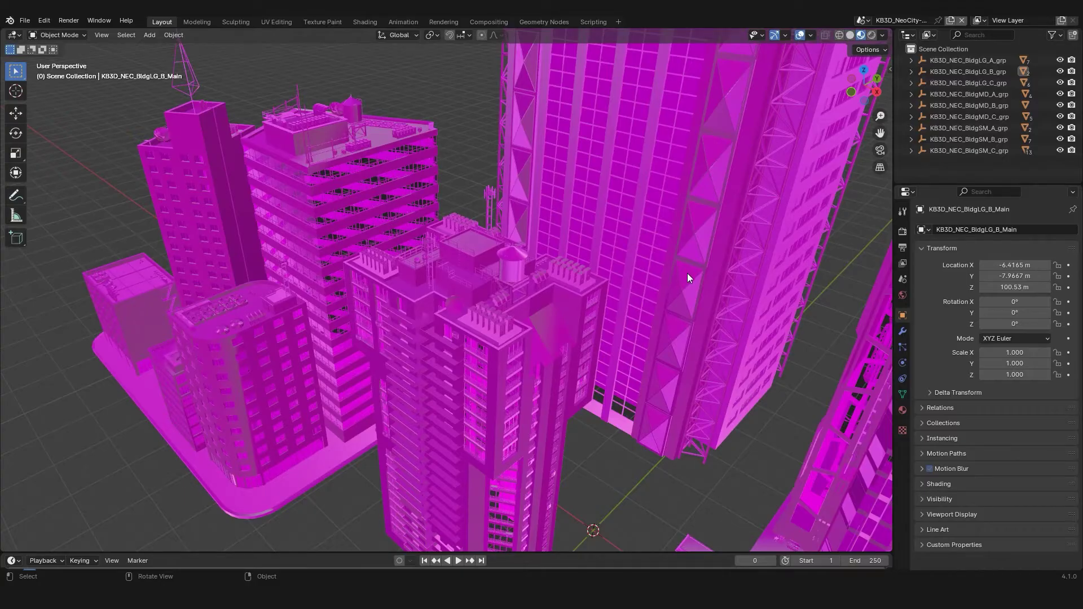
pyautogui.scroll(-5, 687, 273)
pyautogui.moveTo(687, 273); pyautogui.dragTo(452, 76, button='middle')
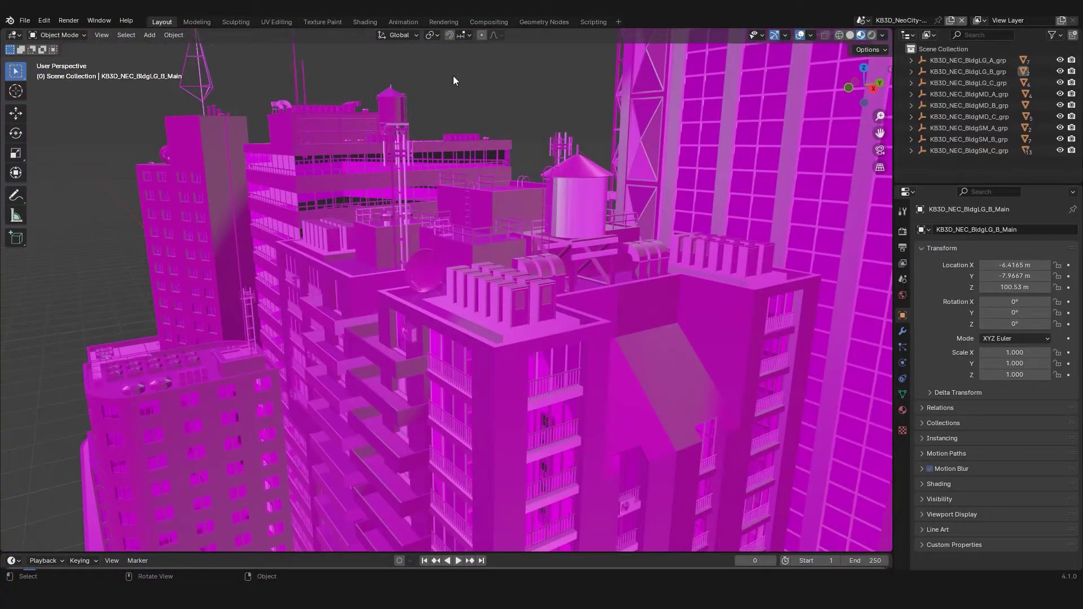
# - Inspect the buildings' material texture nodes in the Shading workspace
pyautogui.click(365, 22)
pyautogui.moveTo(536, 259); pyautogui.dragTo(705, 201, button='middle')
pyautogui.scroll(-2, 482, 496)
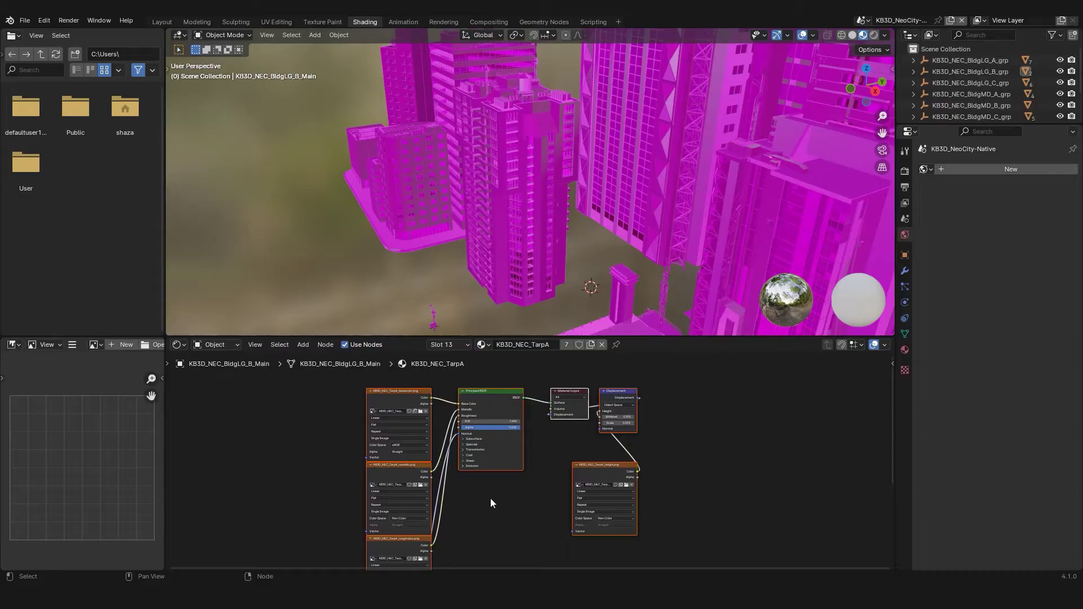
pyautogui.moveTo(489, 499)
pyautogui.mouseDown(button='middle')
pyautogui.moveTo(490, 475)
pyautogui.moveTo(495, 501)
pyautogui.mouseUp(button='middle')
# - Return to the Layout workspace and bring up the kit's project folder window
pyautogui.click(162, 22)
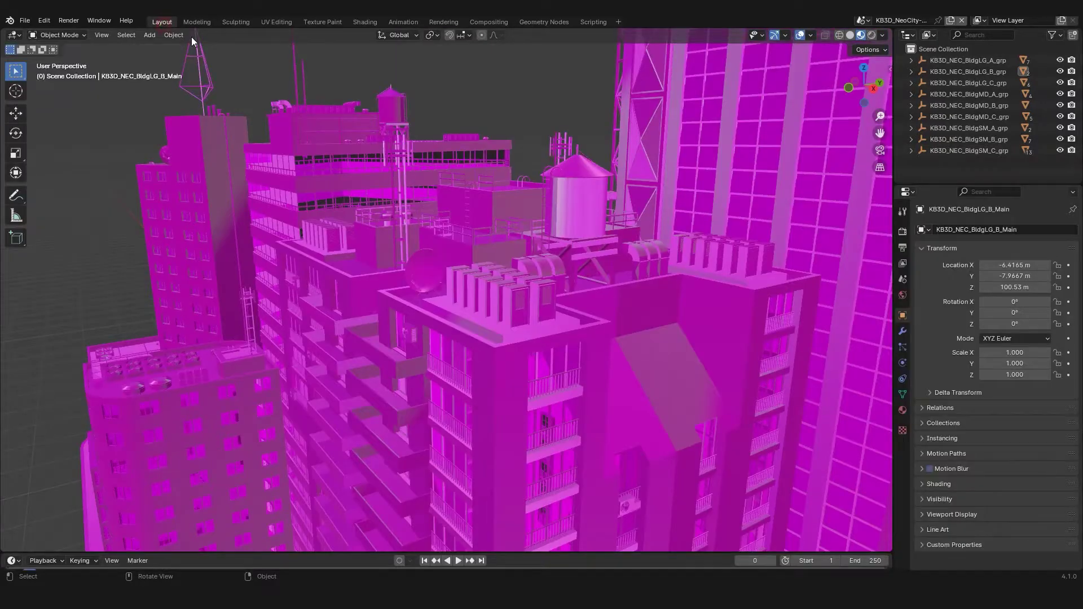
pyautogui.moveTo(496, 271); pyautogui.dragTo(542, 394, button='middle')
pyautogui.click(578, 539)
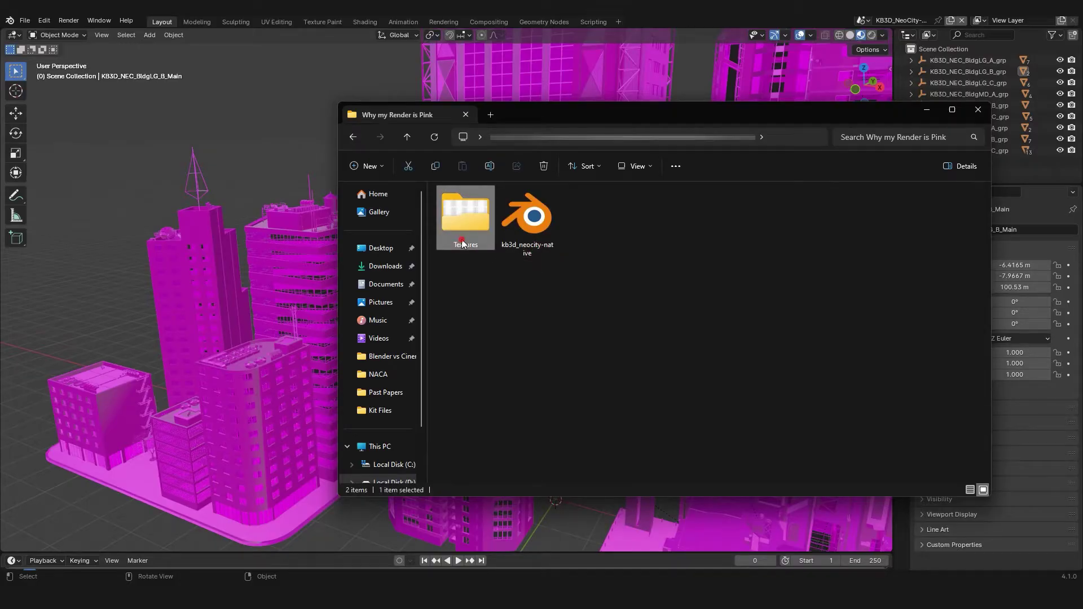
# - Look through the 386 images in the Textures folder, go back, and minimize Explorer
pyautogui.doubleClick(465, 217)
pyautogui.scroll(-5, 558, 379)
pyautogui.scroll(3, 559, 380)
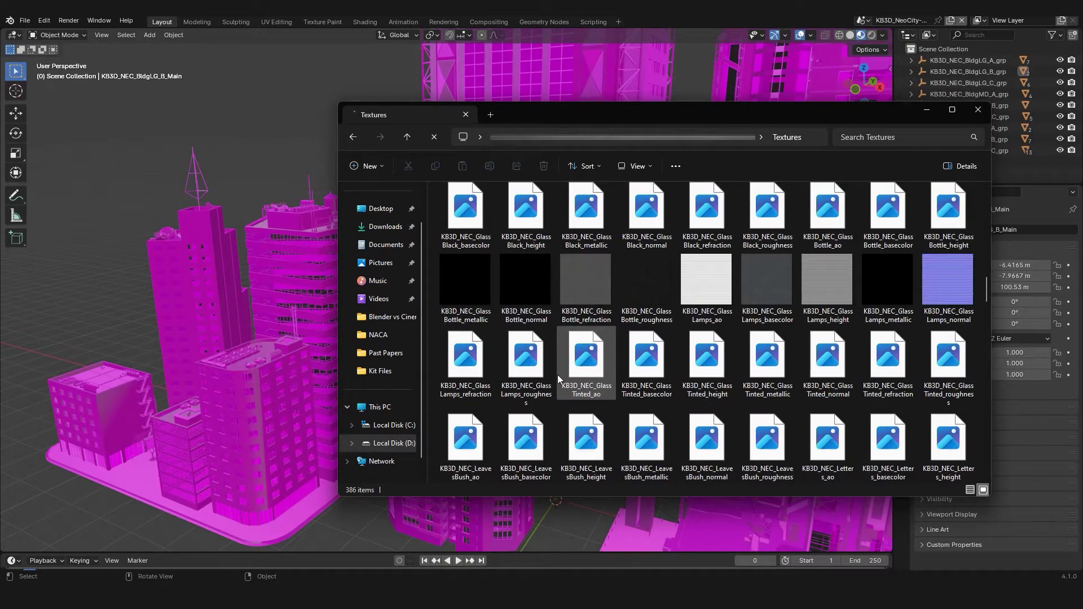
pyautogui.hotkey('alt', 'Left')
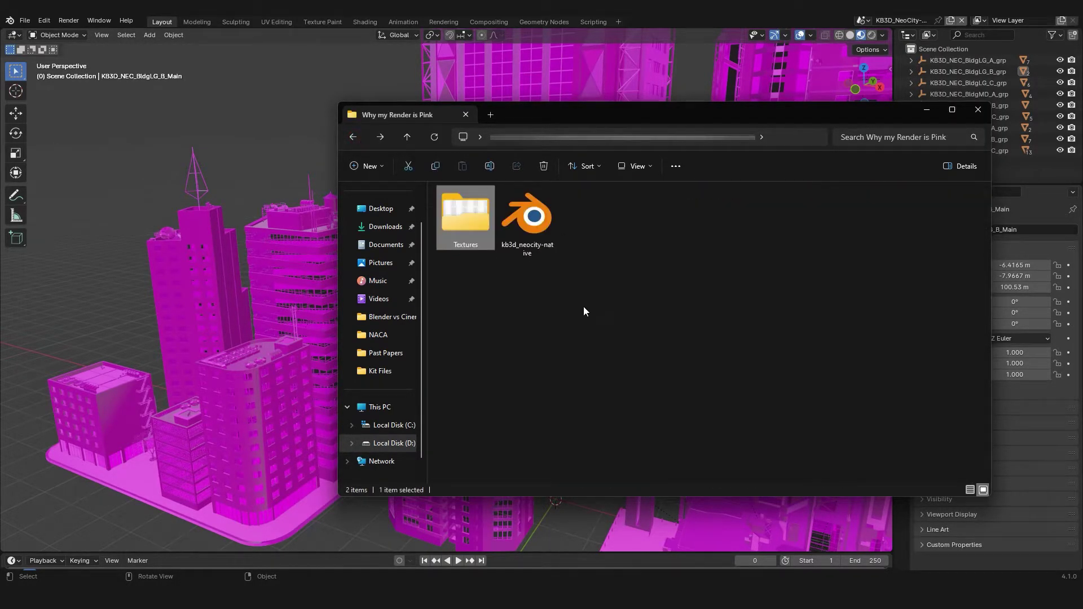
pyautogui.click(925, 110)
pyautogui.moveTo(702, 299); pyautogui.dragTo(649, 282, button='middle')
# - Go to File > External Data > Find Missing Files
pyautogui.click(25, 21)
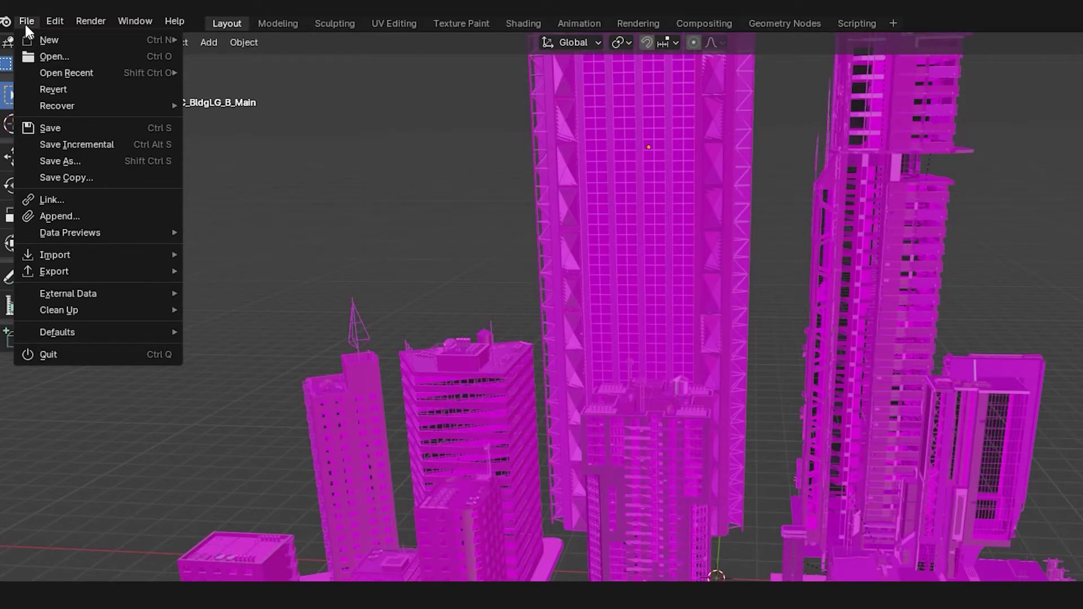
pyautogui.moveTo(61, 293)
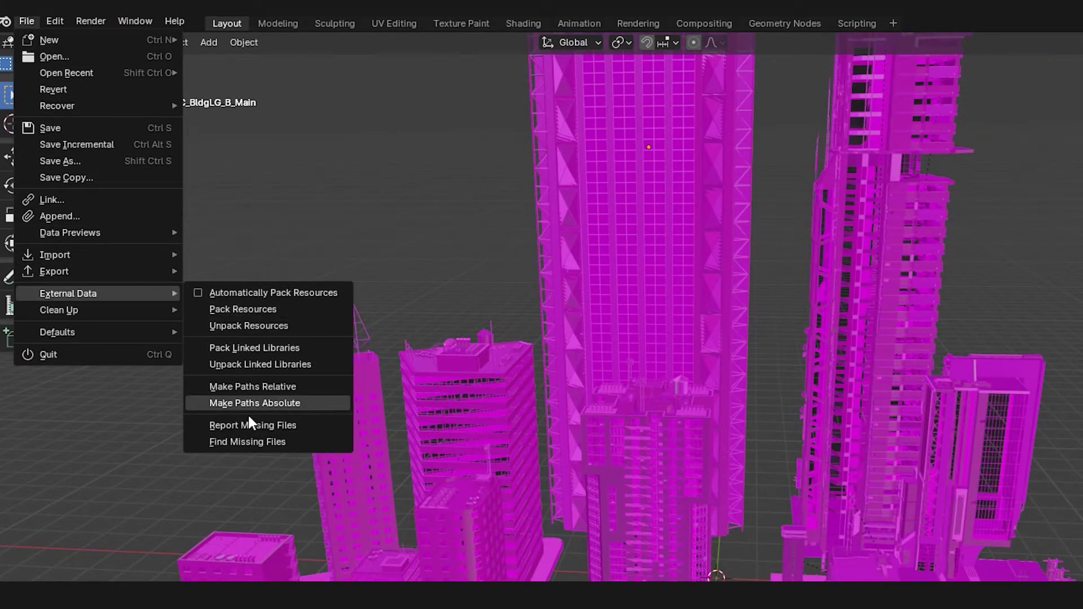
# - Point Find Missing Files at the kit's Textures folder to relink the missing images
pyautogui.click(246, 442)
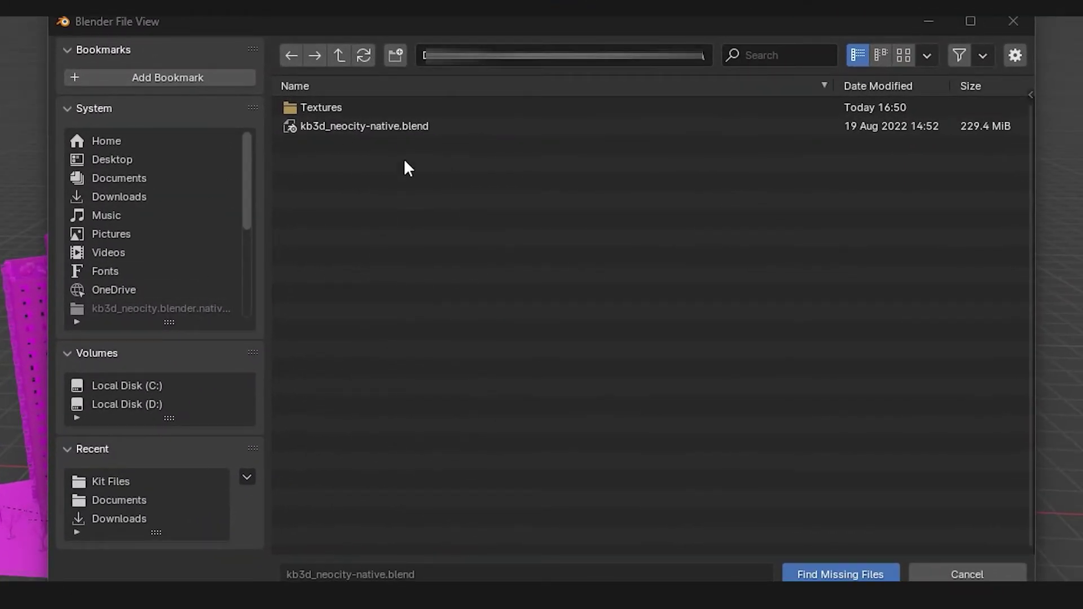
pyautogui.click(325, 110)
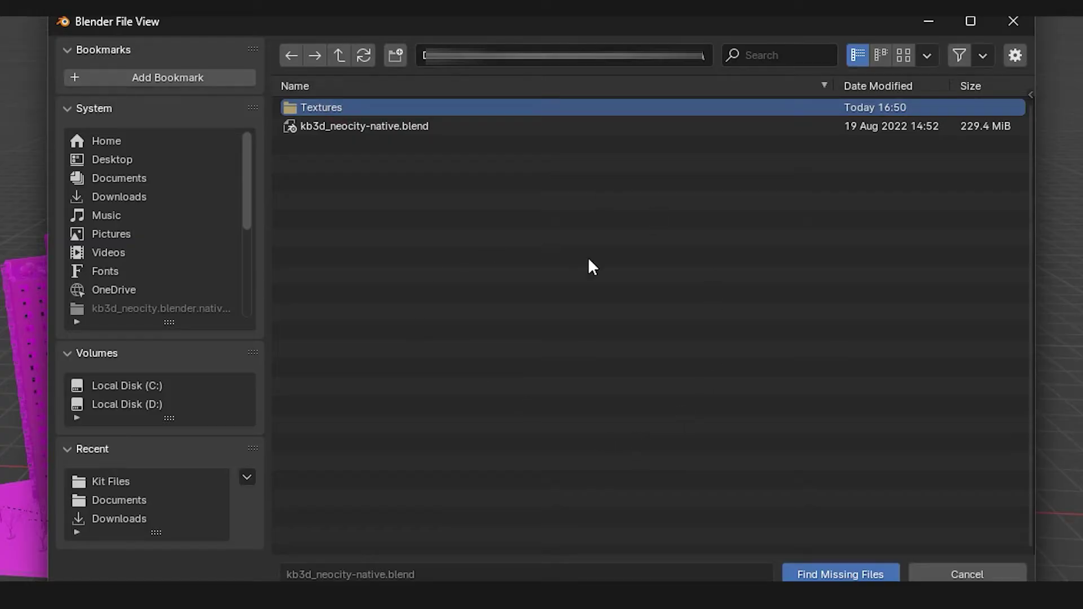
pyautogui.doubleClick(431, 106)
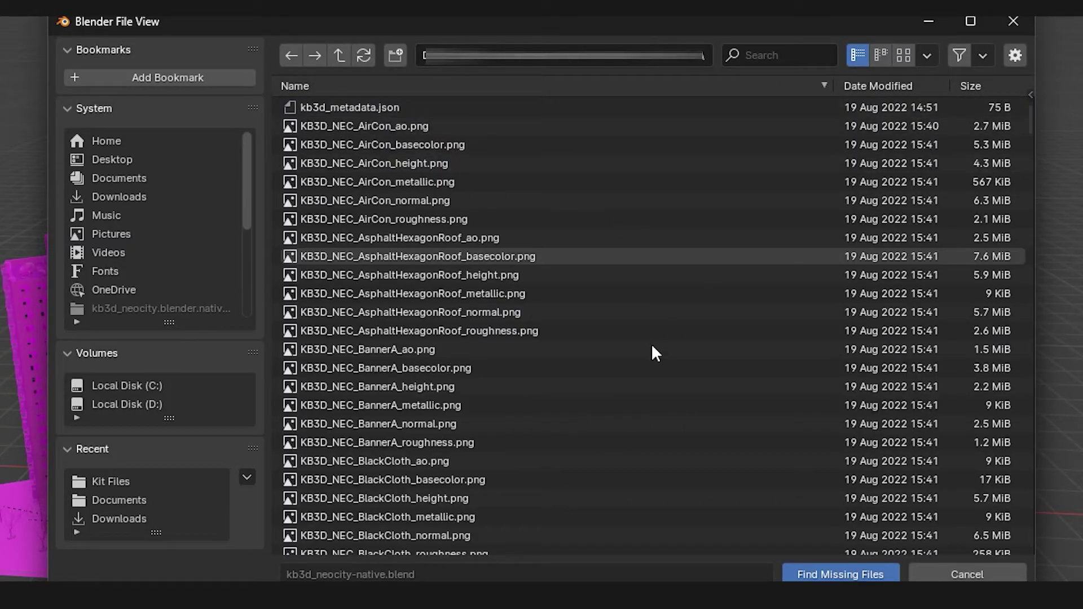
pyautogui.scroll(-6, 454, 381)
pyautogui.scroll(-4, 453, 381)
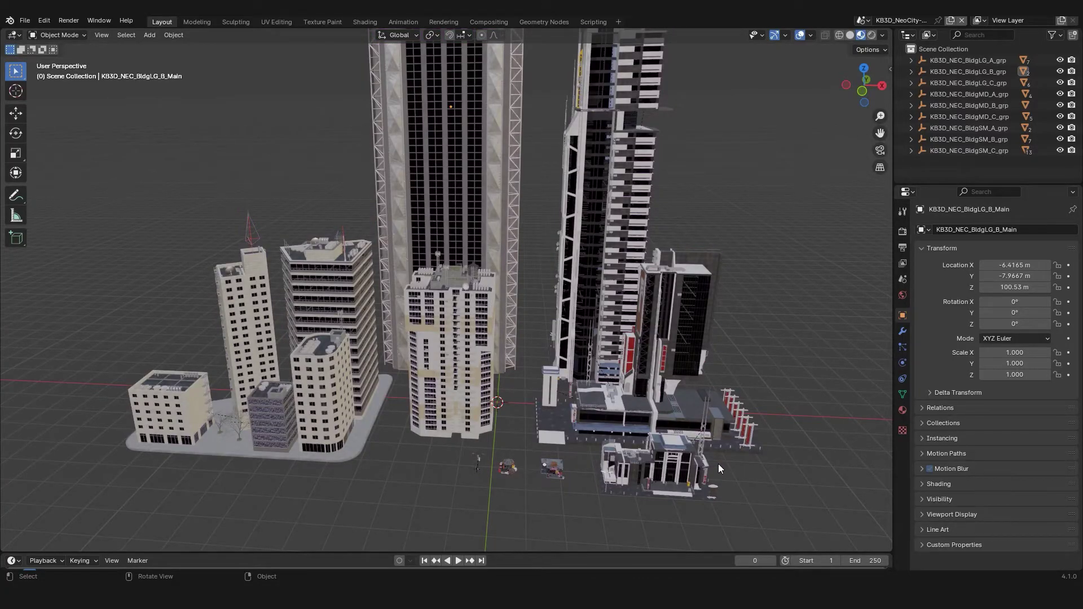
# - Zoom and orbit around the textured KIT BASH tower and its neighbouring city buildings
pyautogui.scroll(8, 515, 343)
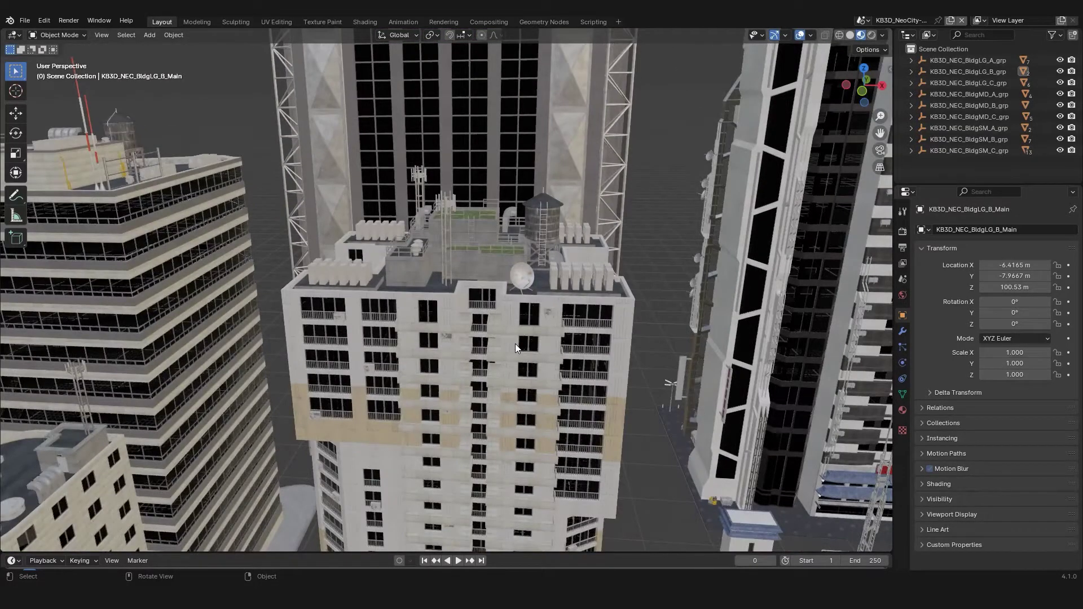
pyautogui.moveTo(516, 344); pyautogui.dragTo(671, 302, button='middle')
pyautogui.scroll(8, 492, 320)
pyautogui.scroll(-6, 482, 302)
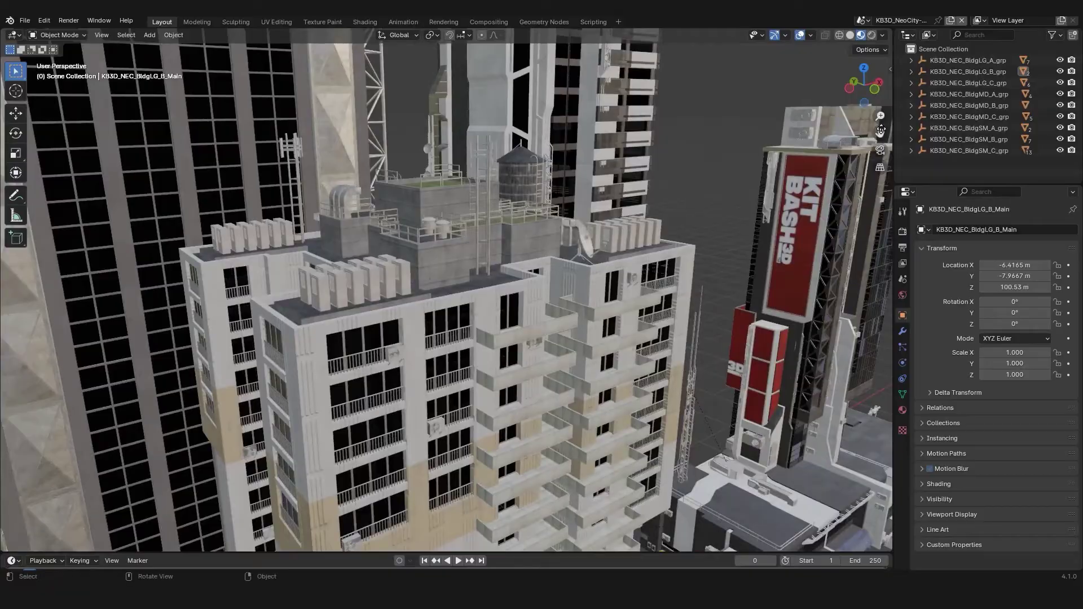
pyautogui.moveTo(877, 131); pyautogui.dragTo(684, 205)
pyautogui.moveTo(683, 205)
pyautogui.mouseDown(button='middle')
pyautogui.moveTo(587, 220)
pyautogui.moveTo(684, 194)
pyautogui.mouseUp(button='middle')
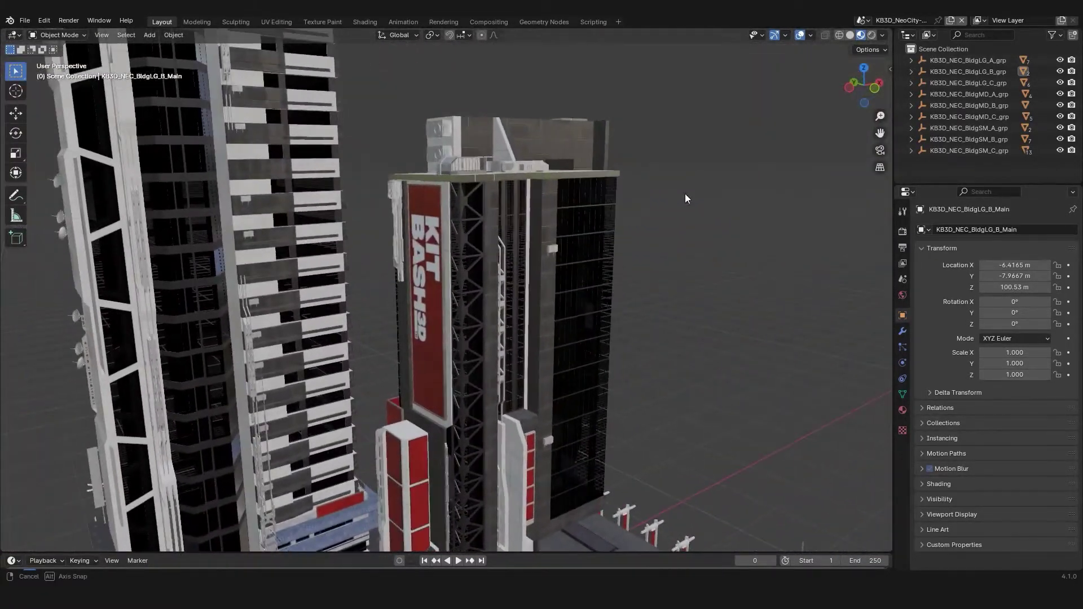
pyautogui.moveTo(879, 133); pyautogui.dragTo(526, 275)
pyautogui.moveTo(526, 275); pyautogui.dragTo(428, 304, button='middle')
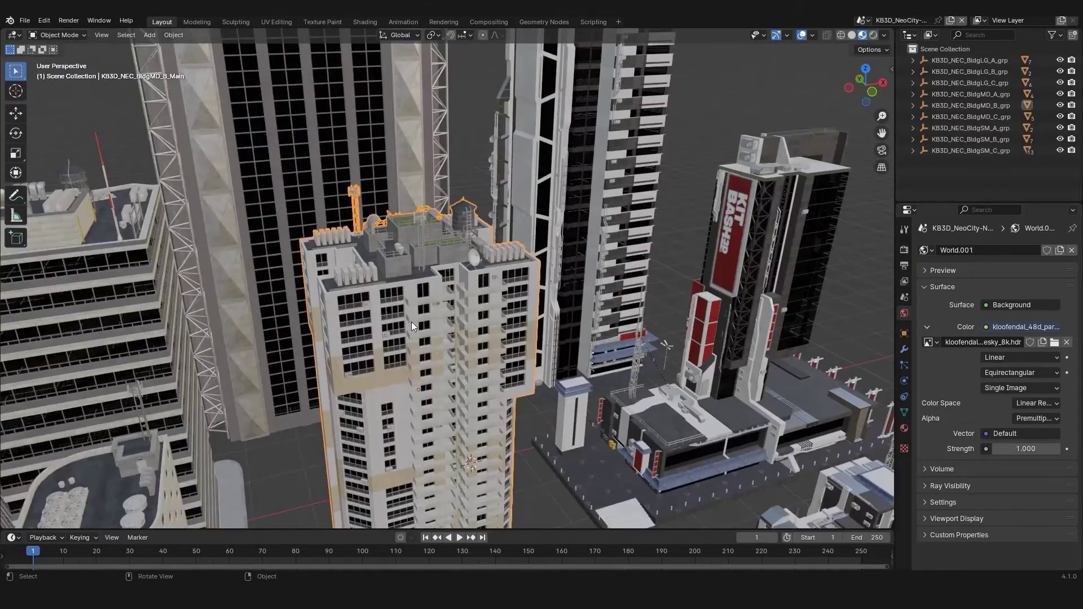
# - Render the viewport with X-ray toggled, revealing an all-magenta city, then glance at the In Progress folder
pyautogui.click(903, 349)
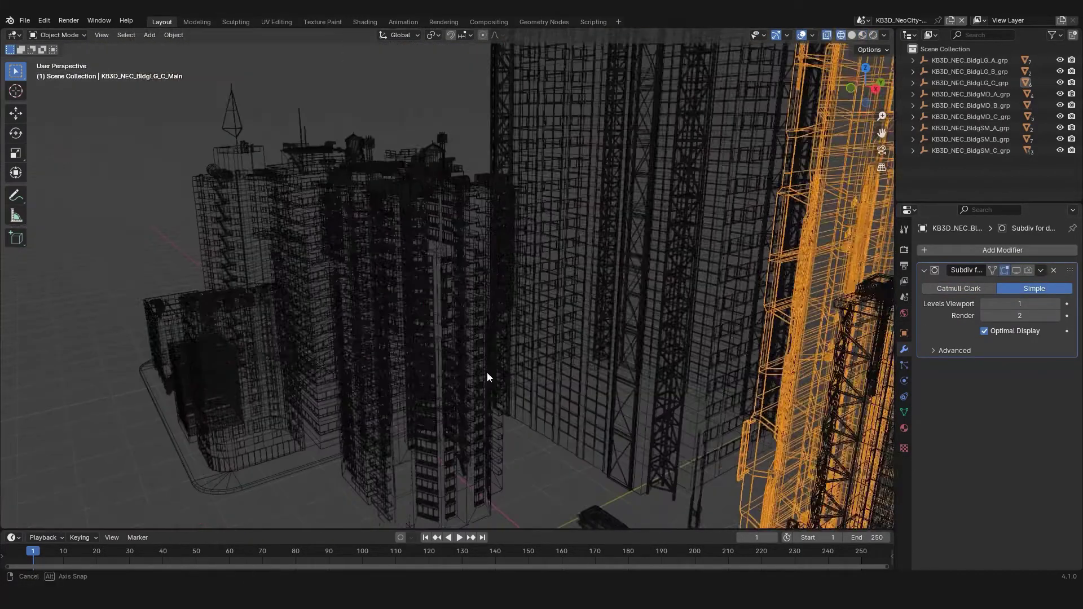
pyautogui.click(826, 35)
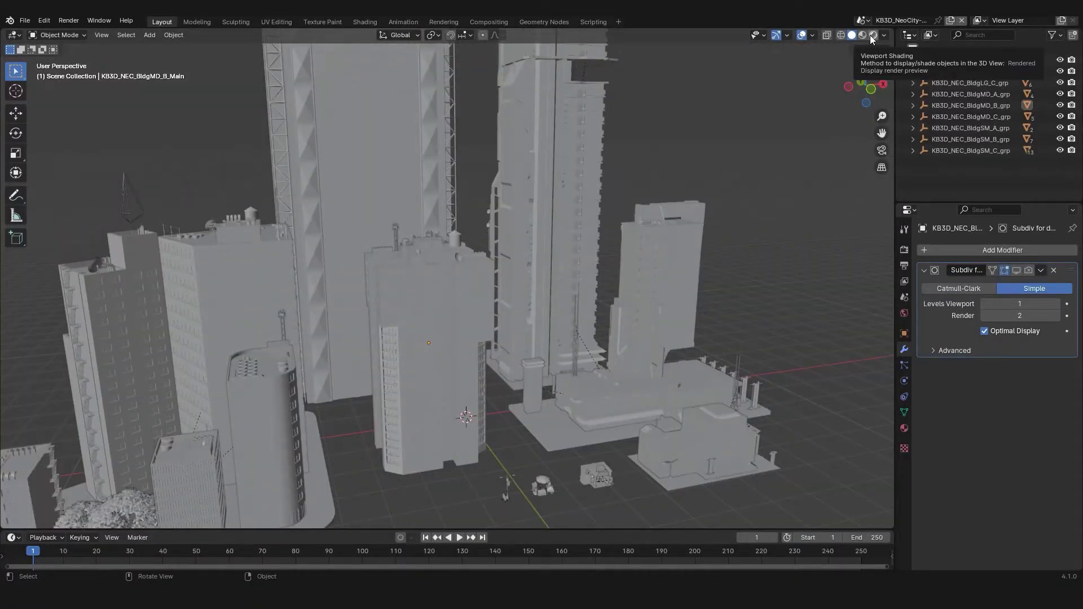
pyautogui.click(872, 36)
pyautogui.moveTo(883, 115); pyautogui.dragTo(524, 320)
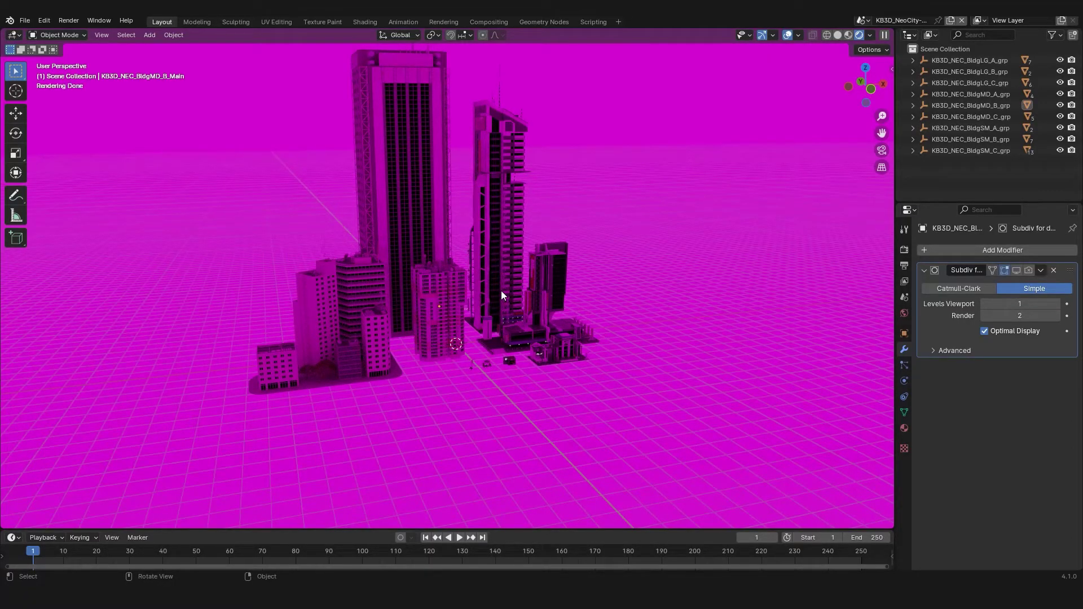
pyautogui.hotkey('alt', 'Tab')
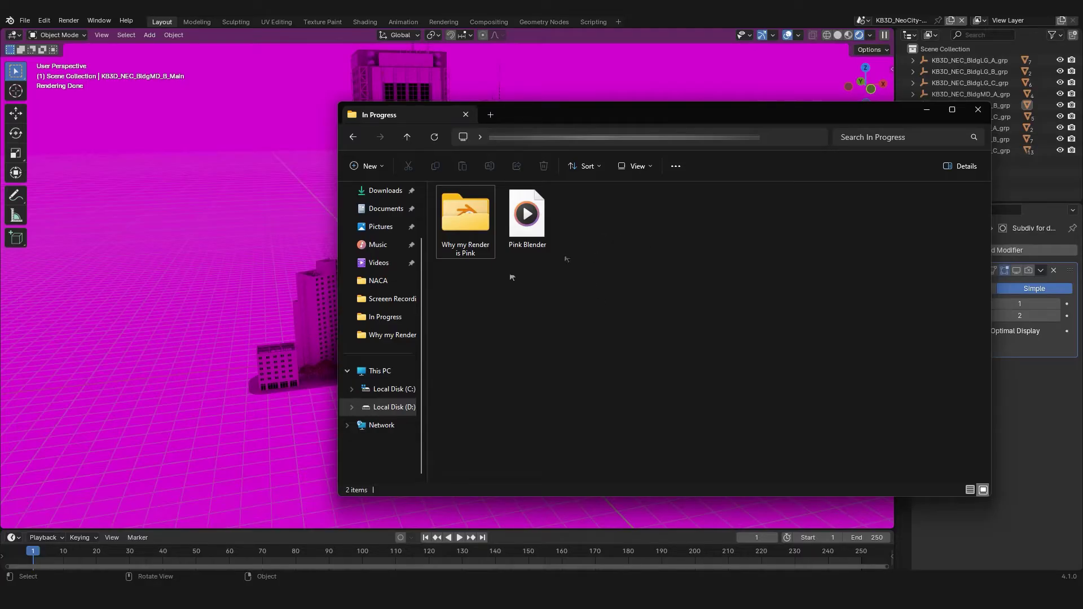
pyautogui.click(926, 112)
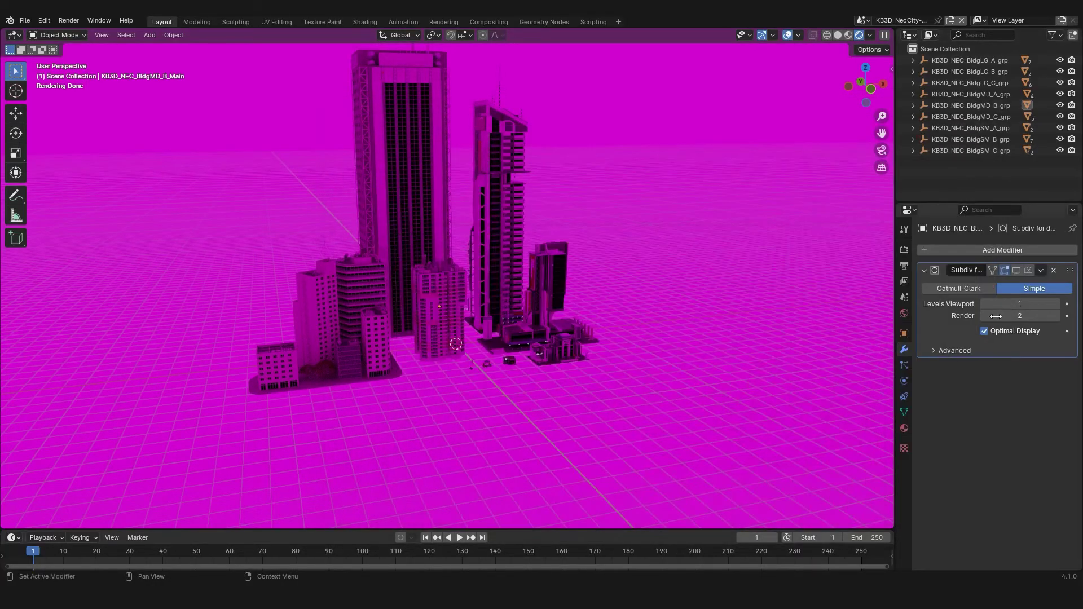
# - Set the world Color to an Environment Texture loaded from the kloofendal 8k HDR file
pyautogui.click(903, 314)
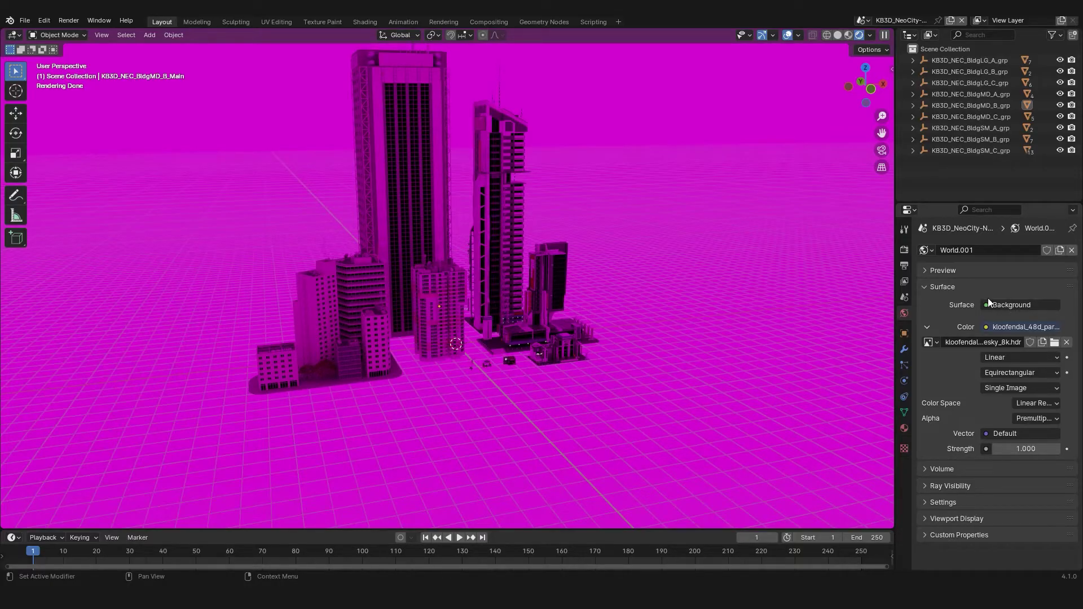
pyautogui.click(990, 329)
pyautogui.click(706, 382)
pyautogui.click(1013, 345)
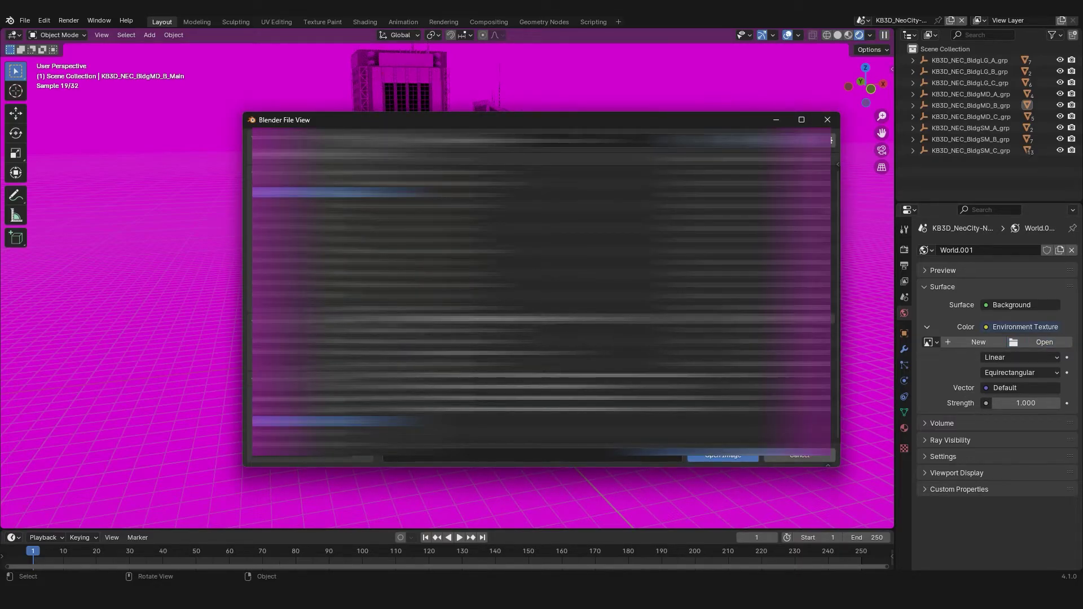
pyautogui.click(736, 456)
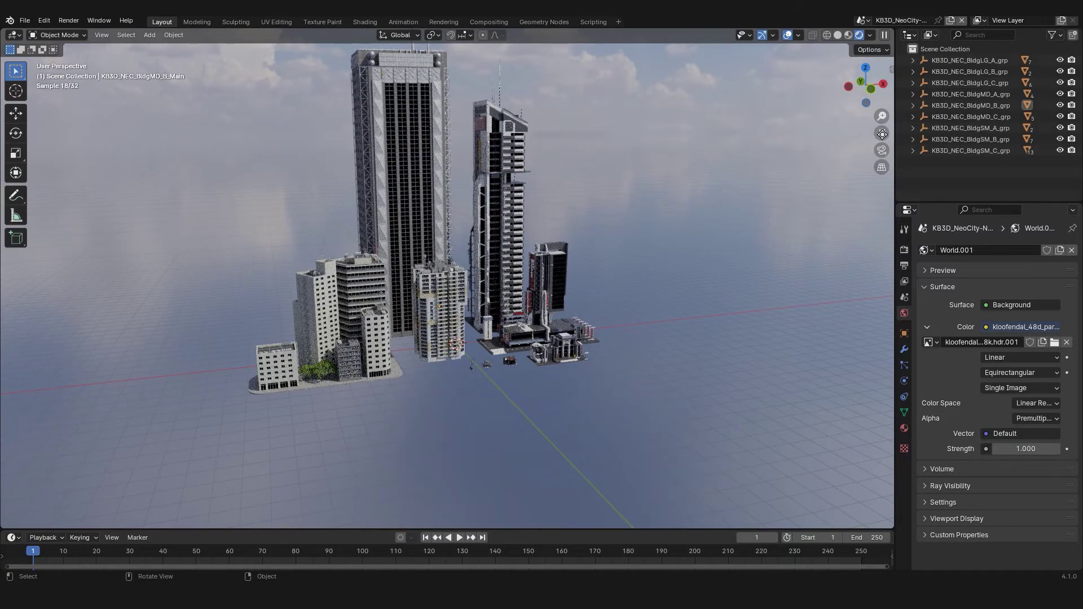
# - Zoom in, switch to Material Preview with Z, and orbit around the textured towers
pyautogui.scroll(3, 647, 258)
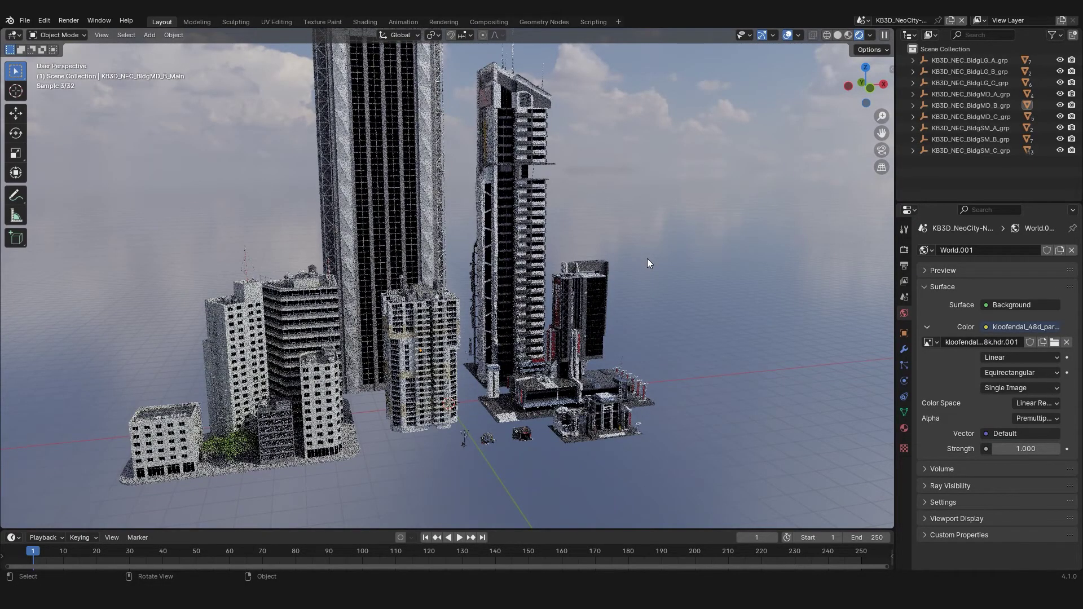
pyautogui.press('z')
pyautogui.click(652, 204)
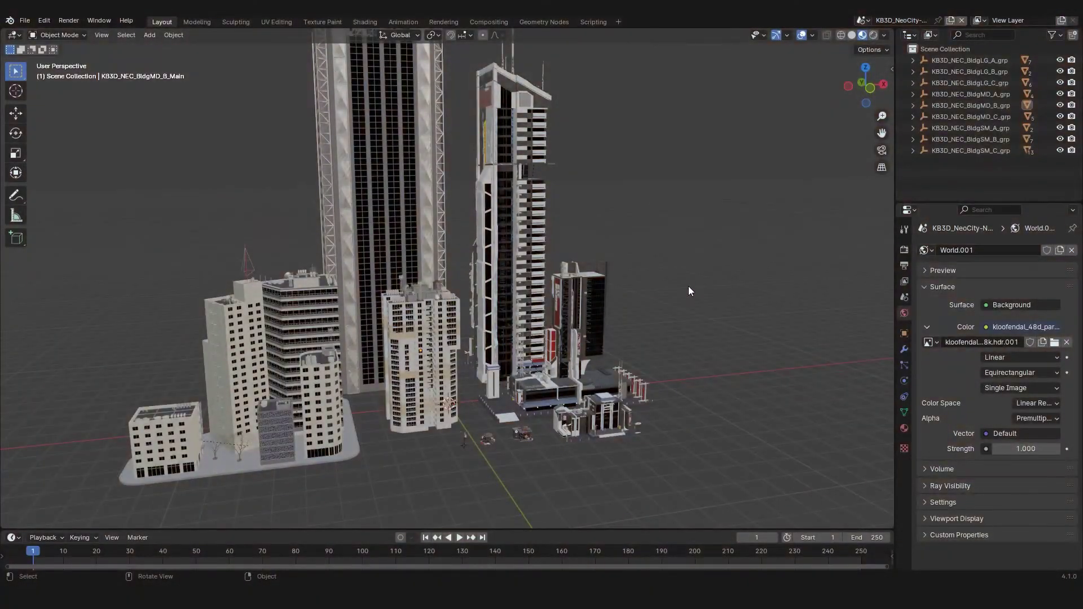
pyautogui.moveTo(688, 286); pyautogui.dragTo(489, 290, button='middle')
pyautogui.moveTo(725, 305); pyautogui.dragTo(474, 304, button='middle')
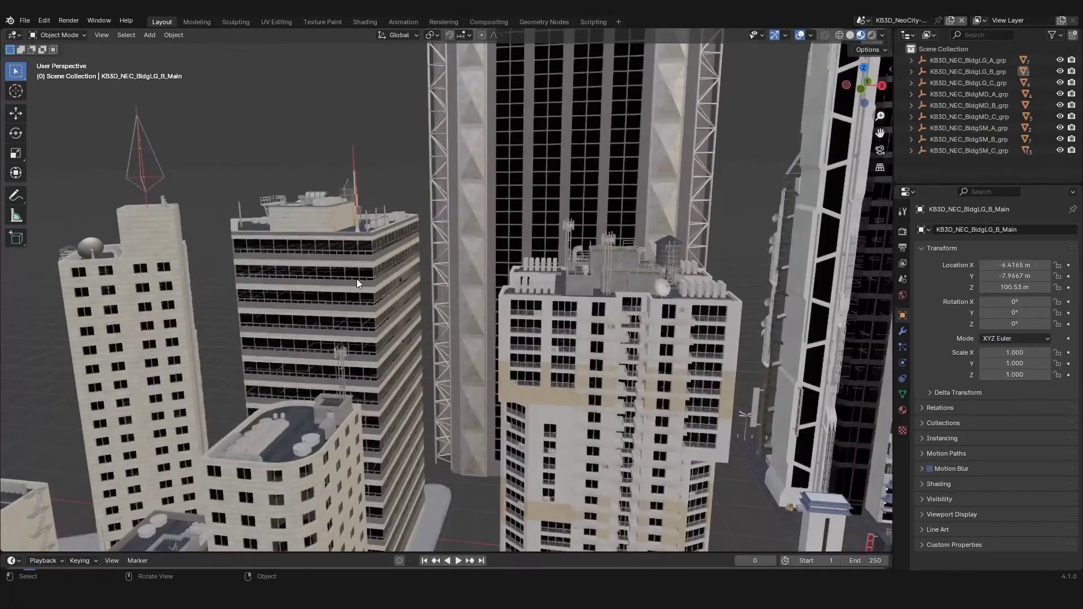
pyautogui.scroll(2, 357, 279)
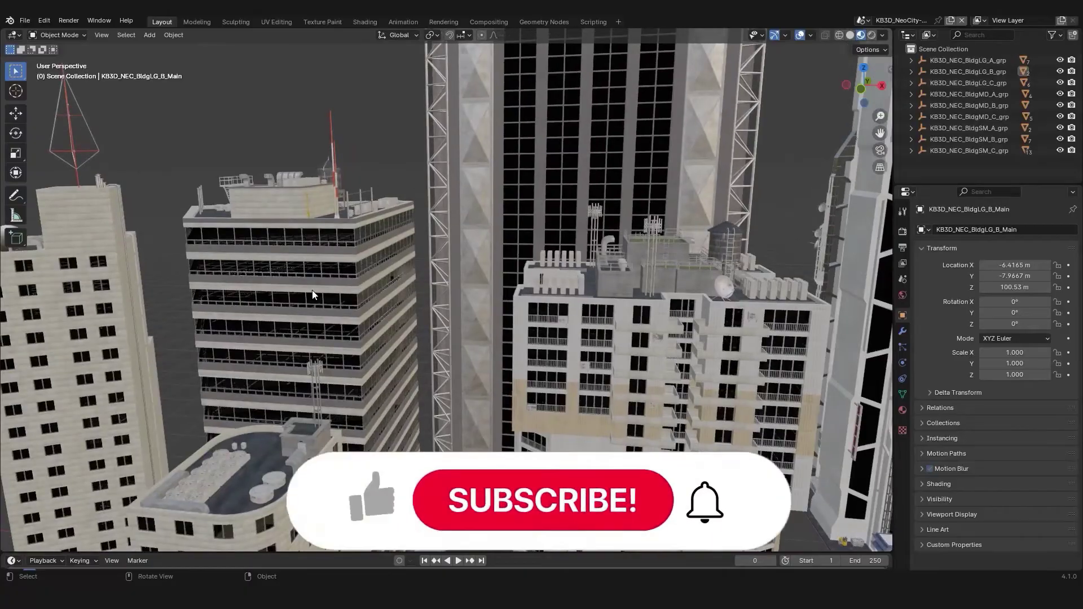
pyautogui.scroll(6, 330, 248)
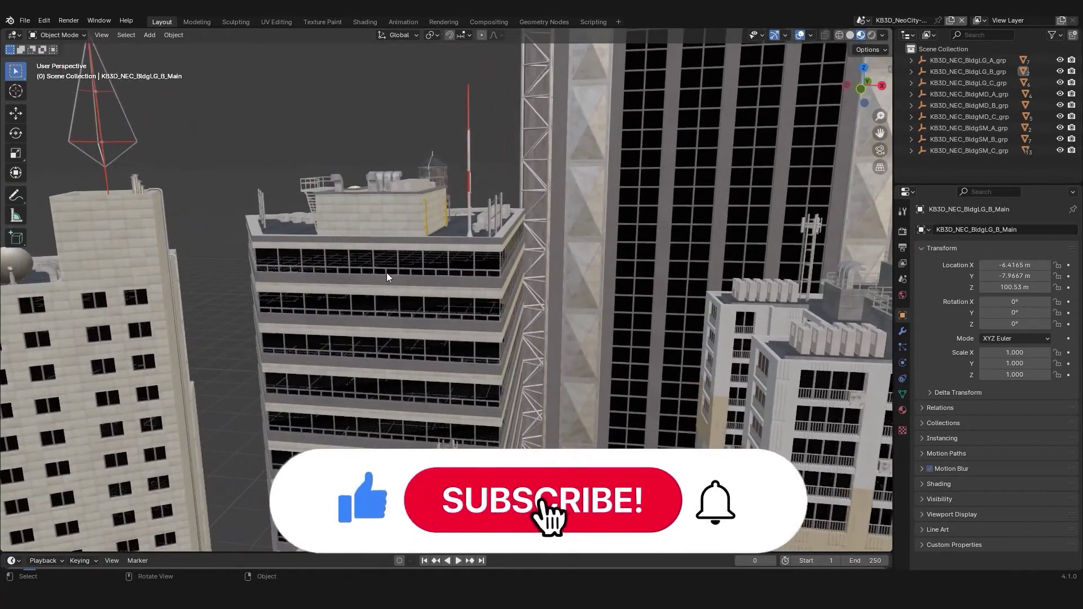
pyautogui.moveTo(387, 276); pyautogui.dragTo(505, 292, button='middle')
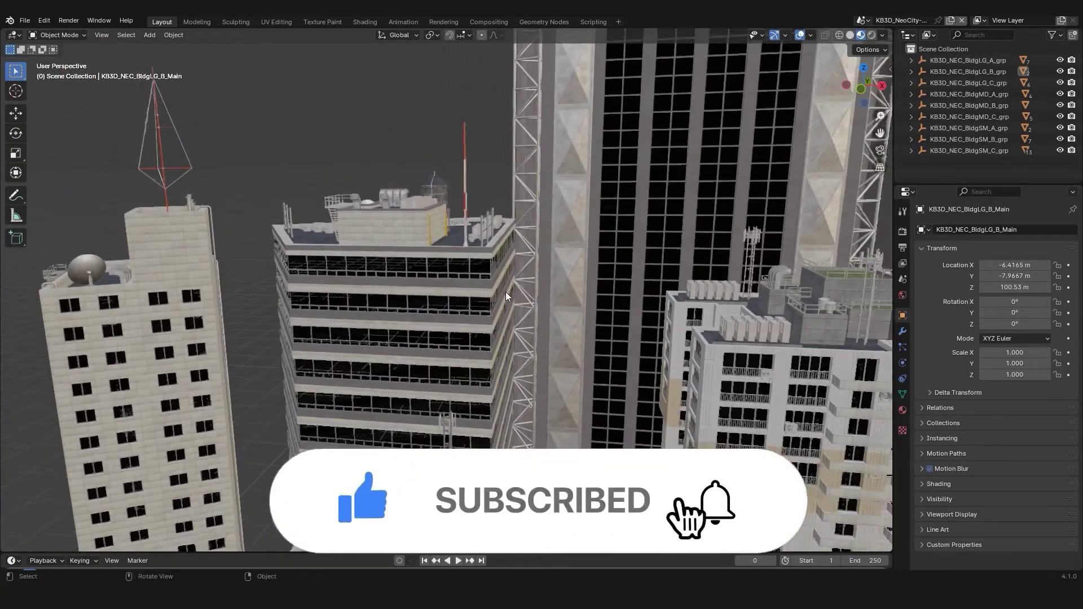